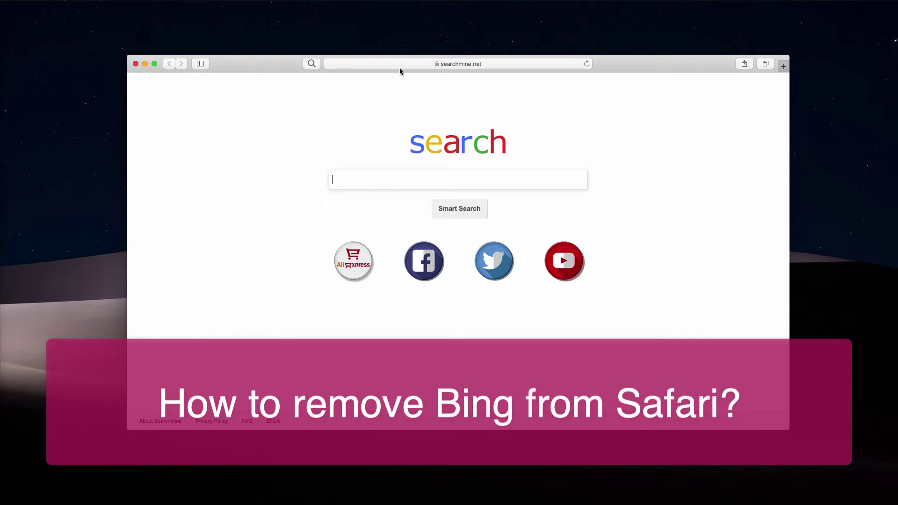
# Check the SearchMine address, search 'iphone' from the page, and answer Bing's location request.
pyautogui.click(493, 65)
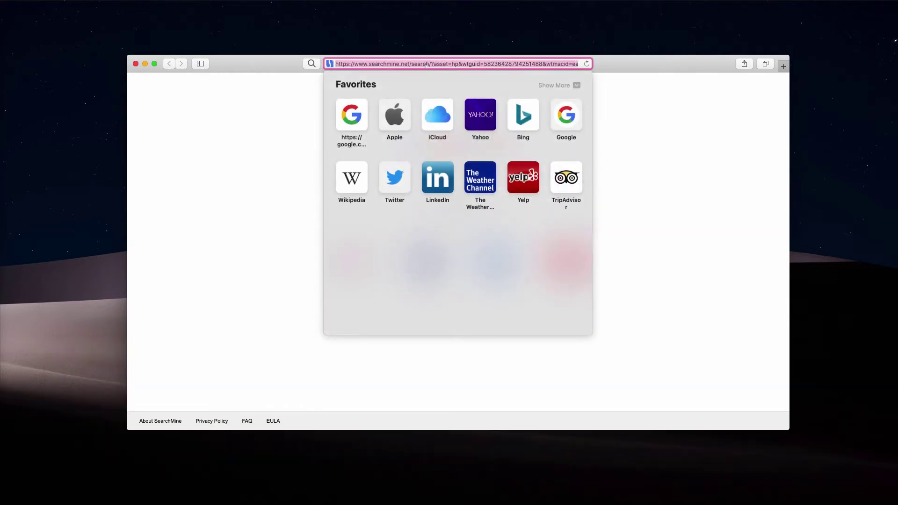
pyautogui.click(664, 112)
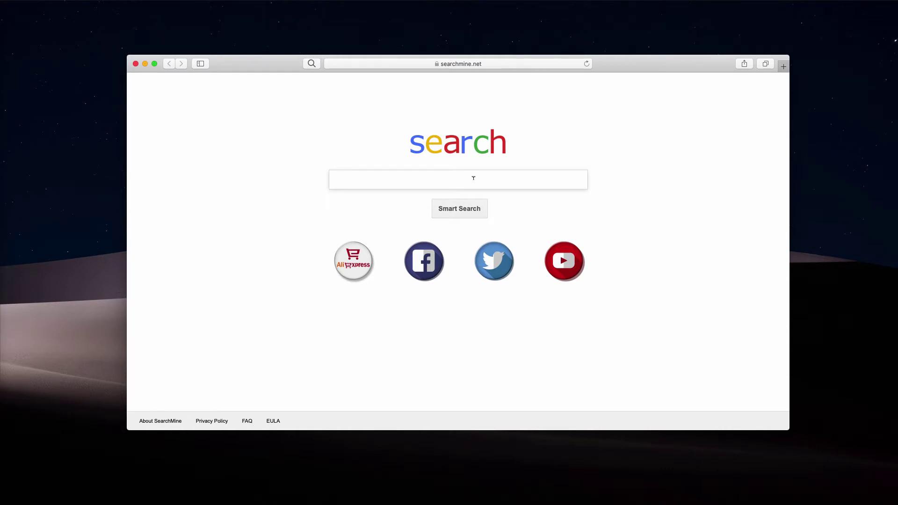
pyautogui.write('iphone')
pyautogui.press('Return')
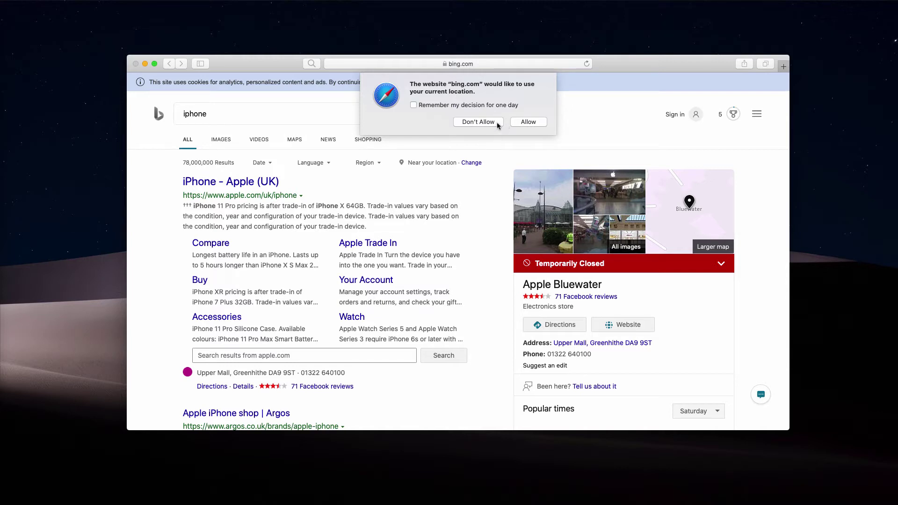
pyautogui.click(524, 122)
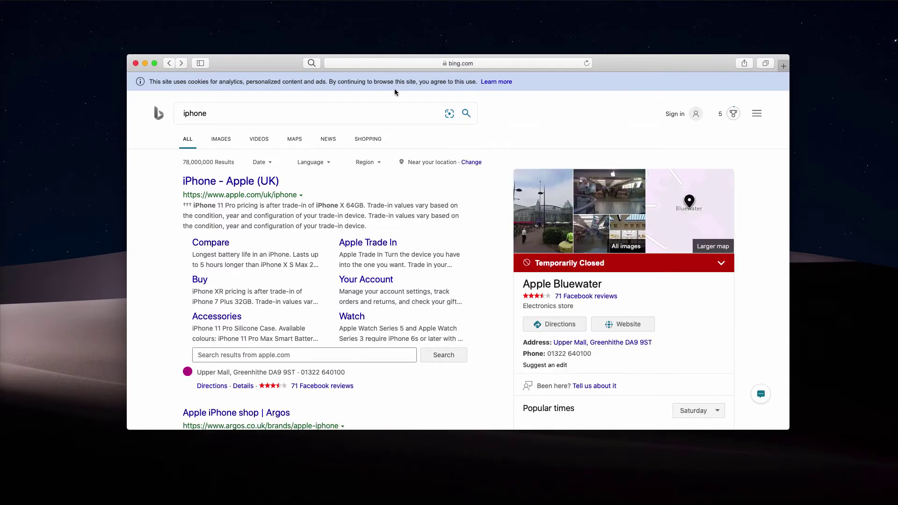
# Go back to SearchMine and search 'virus' in place of 'iphone'.
pyautogui.click(170, 63)
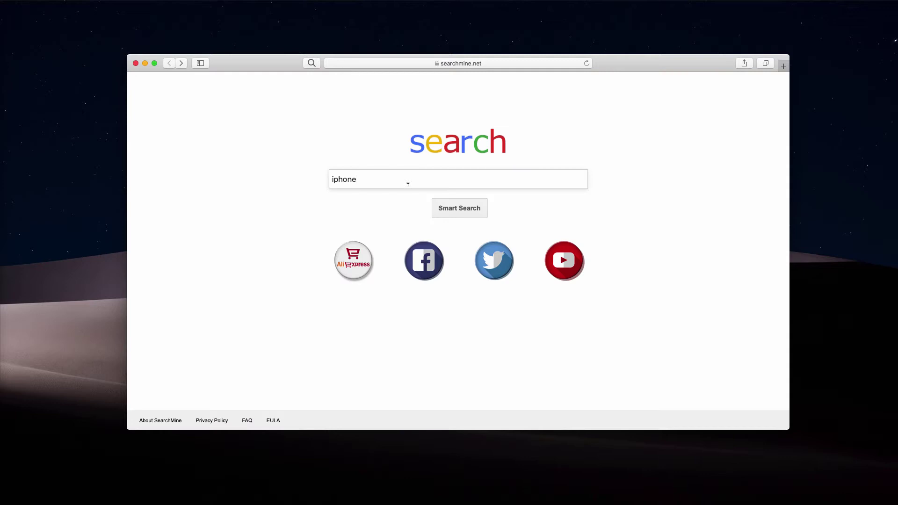
pyautogui.moveTo(407, 183); pyautogui.dragTo(268, 172)
pyautogui.write('virus')
pyautogui.press('Return')
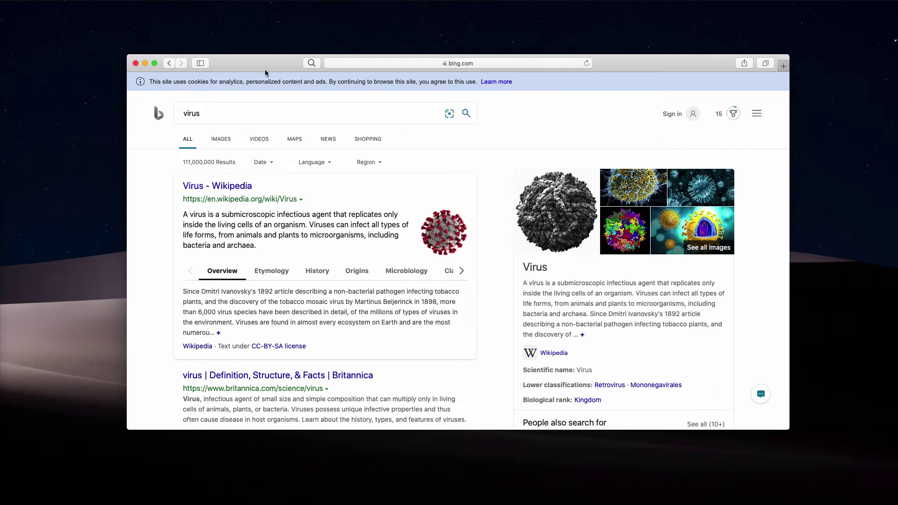
# Return to the SearchMine search page and inspect its full address.
pyautogui.click(169, 63)
pyautogui.click(468, 68)
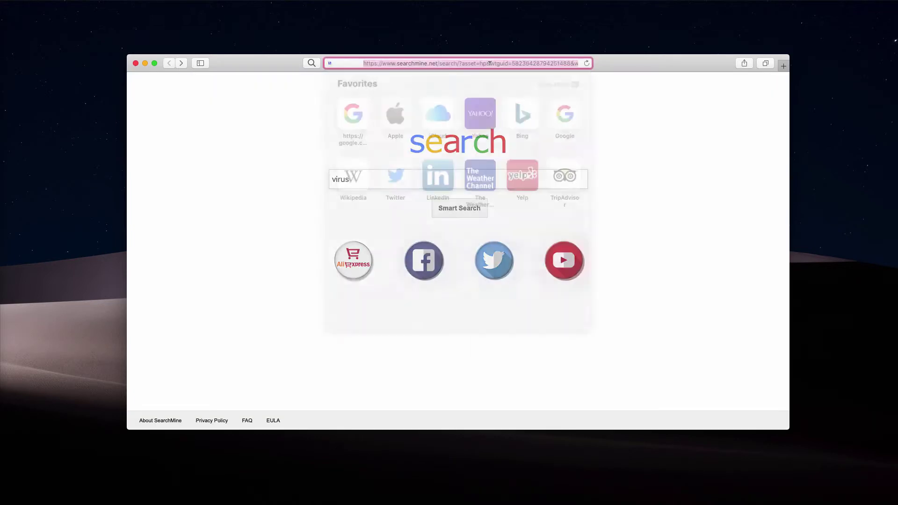
pyautogui.click(370, 63)
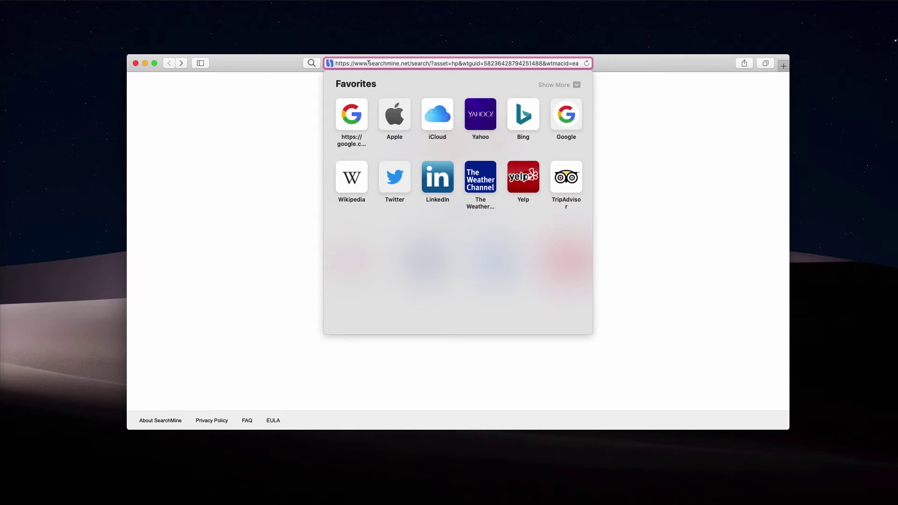
# Dismiss Safari's Favorites panel and position the System Preferences window over Safari.
pyautogui.click(700, 116)
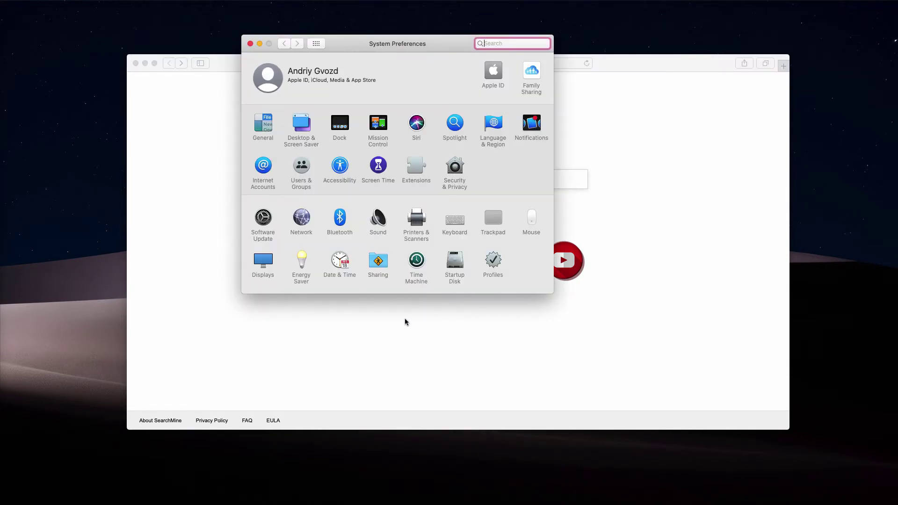
pyautogui.moveTo(417, 45); pyautogui.dragTo(430, 69)
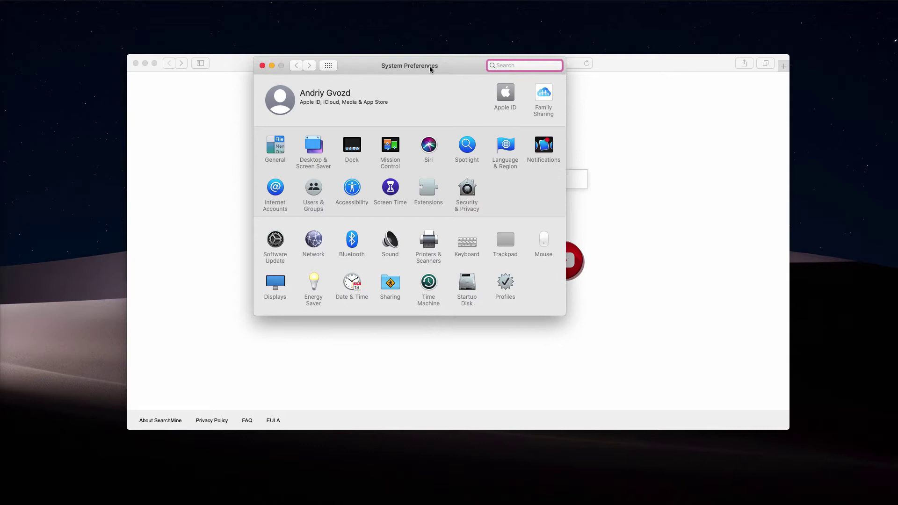
# Open Profiles and review the Chrome Settings and Safari Settings profile details, including the homepage.
pyautogui.click(504, 289)
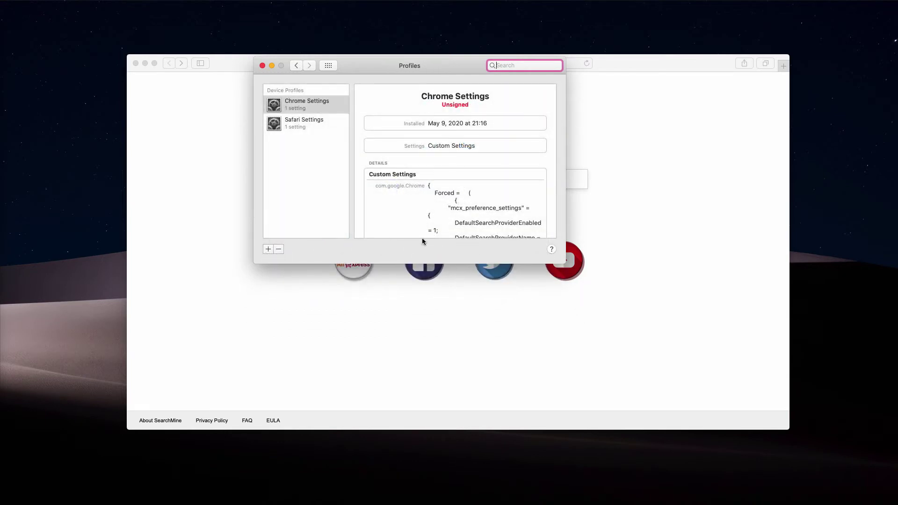
pyautogui.scroll(-5, 376, 190)
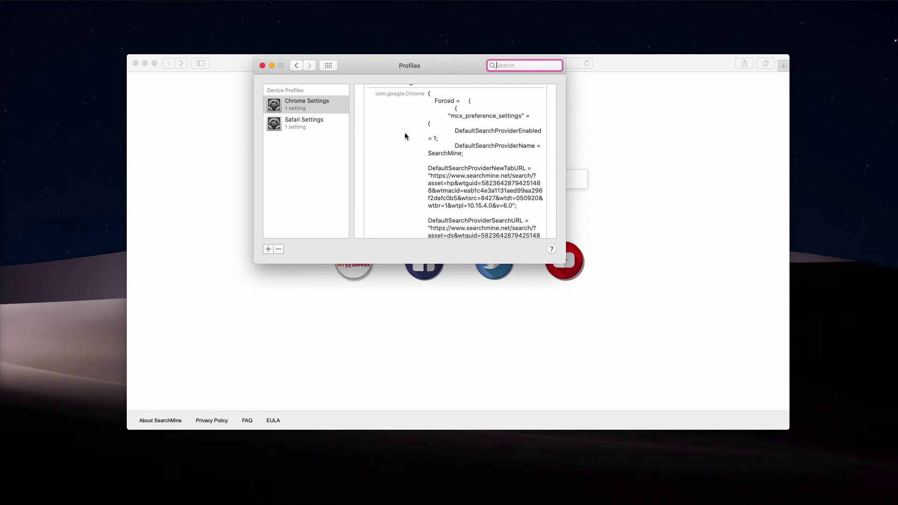
pyautogui.click(299, 127)
pyautogui.click(304, 109)
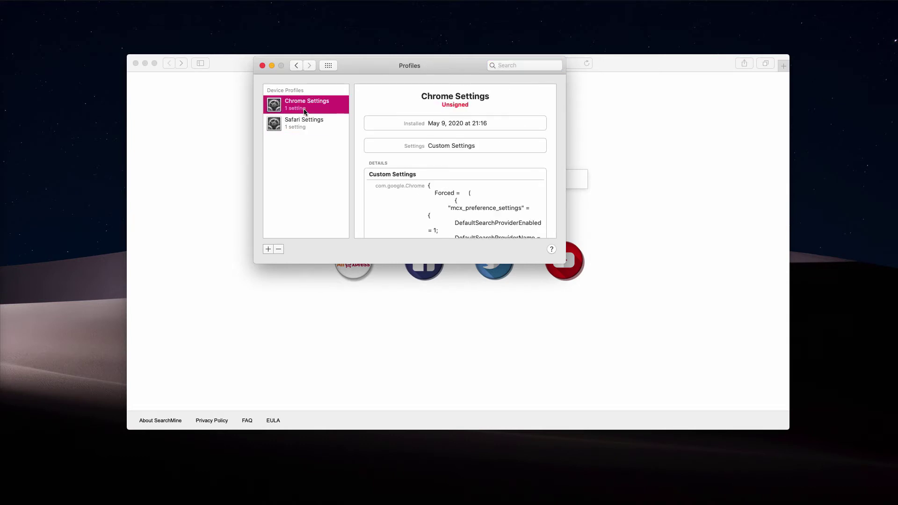
pyautogui.click(323, 127)
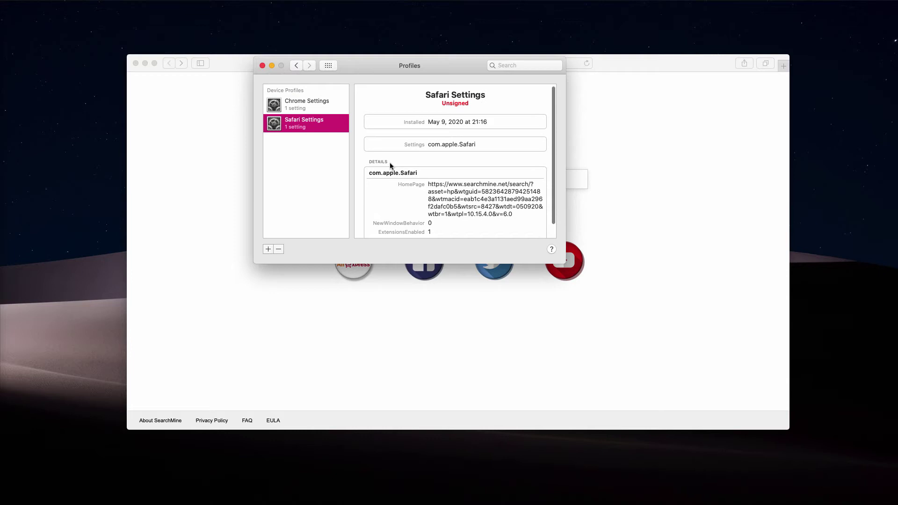
pyautogui.scroll(-2, 389, 162)
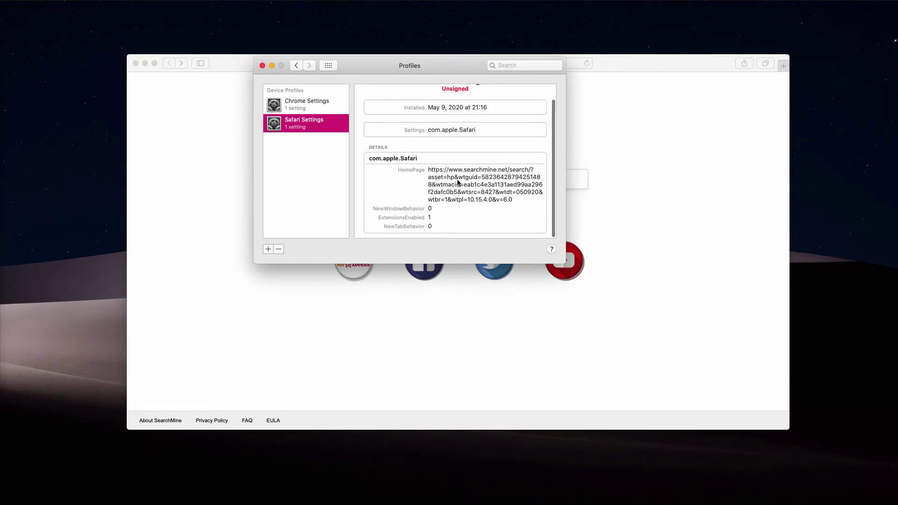
# Select the Chrome Settings profile and start removing it.
pyautogui.click(309, 105)
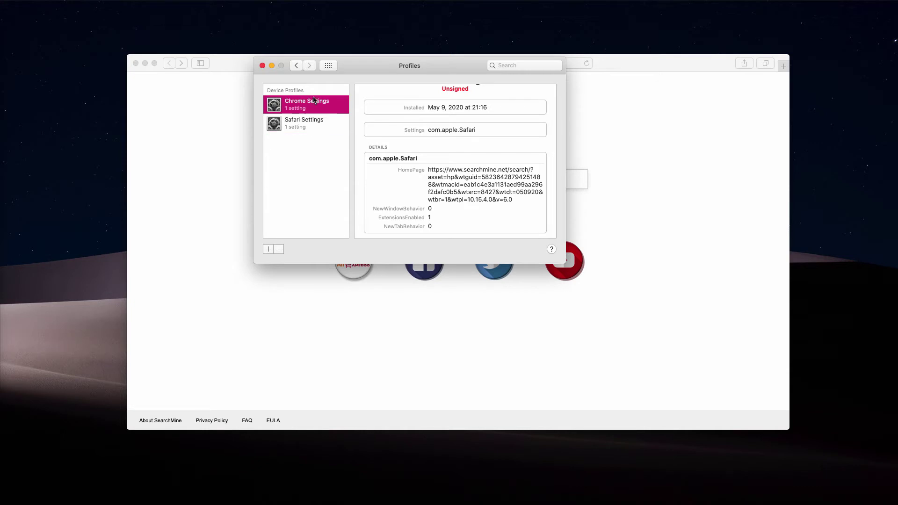
pyautogui.click(311, 124)
pyautogui.click(306, 105)
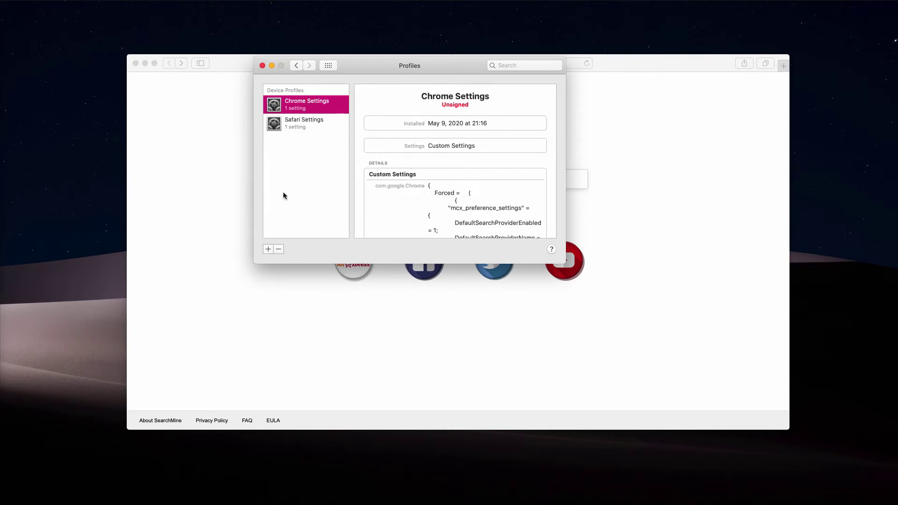
pyautogui.click(278, 250)
# Confirm removing Chrome Settings with the admin password, then remove the Safari Settings profile too.
pyautogui.click(477, 132)
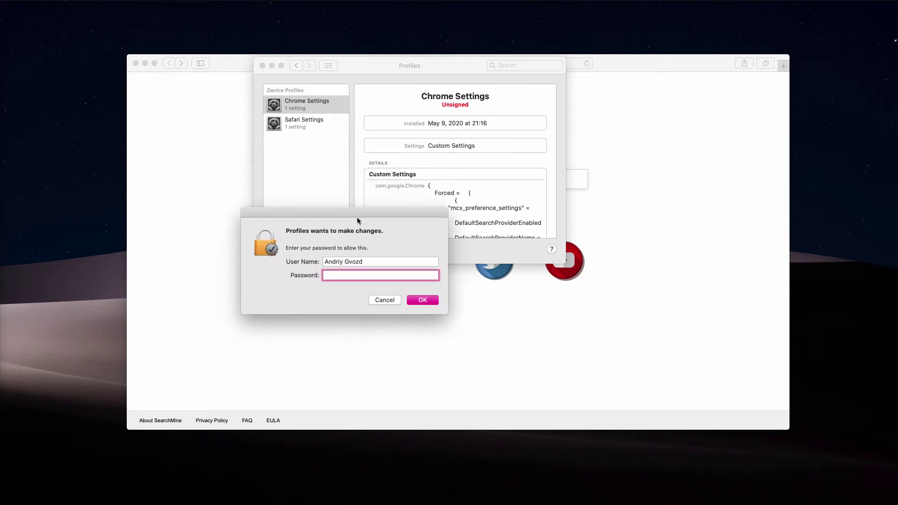
pyautogui.write('••••••••••')
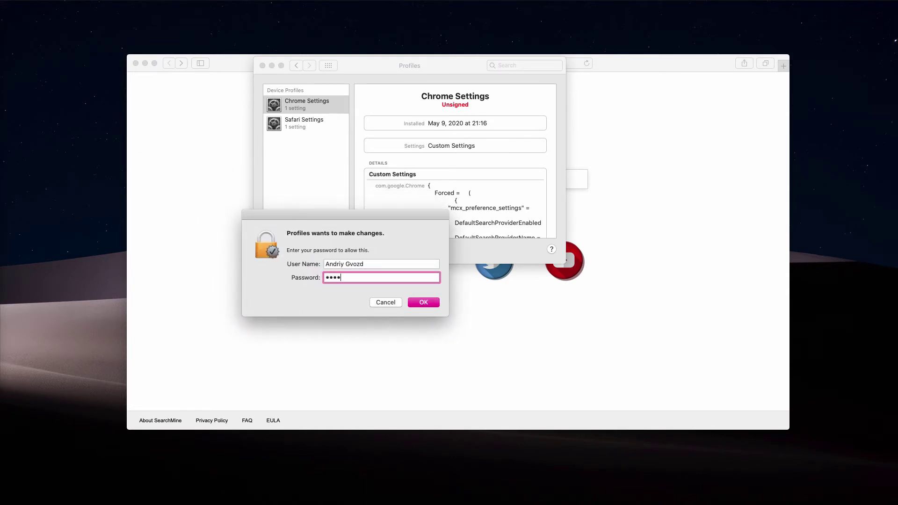
pyautogui.write('••••••••')
pyautogui.press('Return')
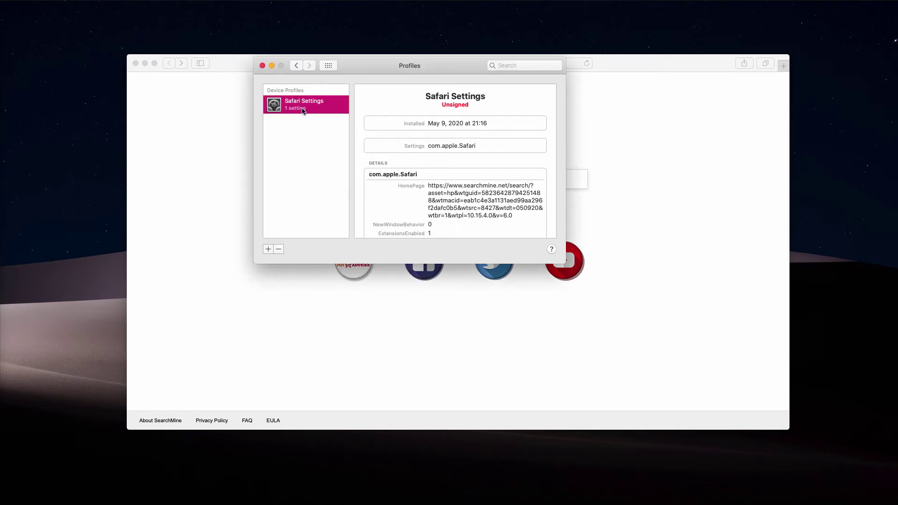
pyautogui.click(278, 250)
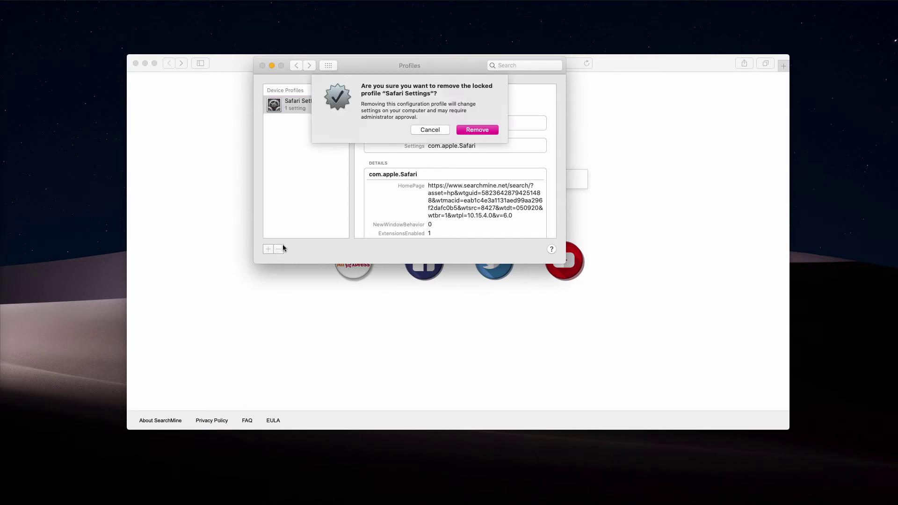
pyautogui.click(486, 130)
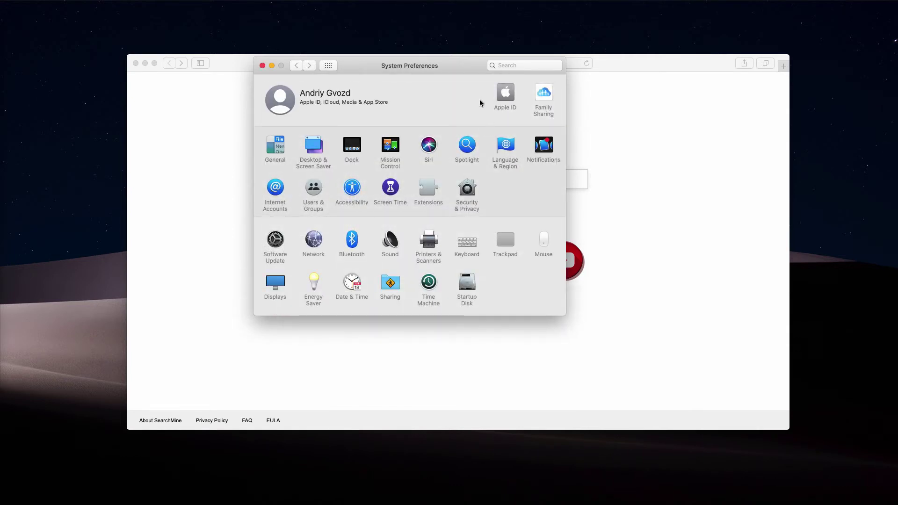
# Back in Safari, search 'virus' from SearchMine to see it still redirects to Bing.
pyautogui.click(262, 66)
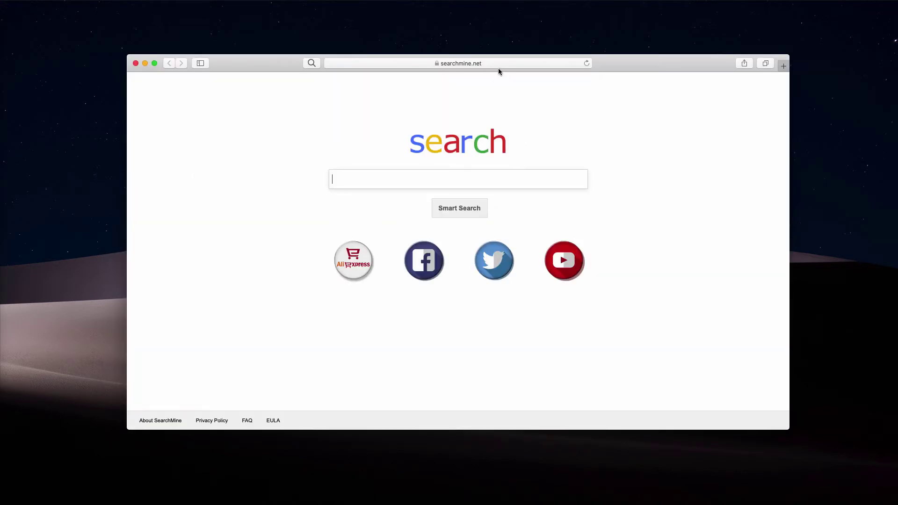
pyautogui.click(479, 66)
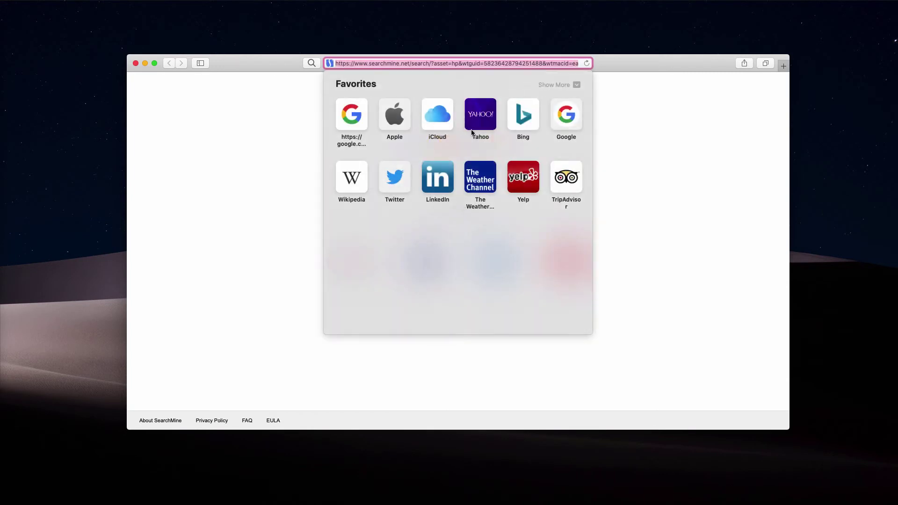
pyautogui.click(268, 142)
pyautogui.click(377, 177)
pyautogui.write('virus')
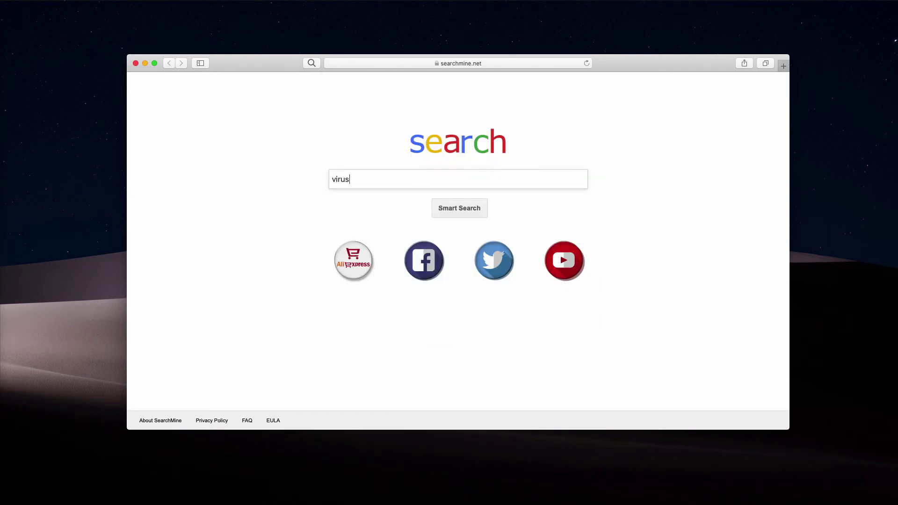
pyautogui.press('Return')
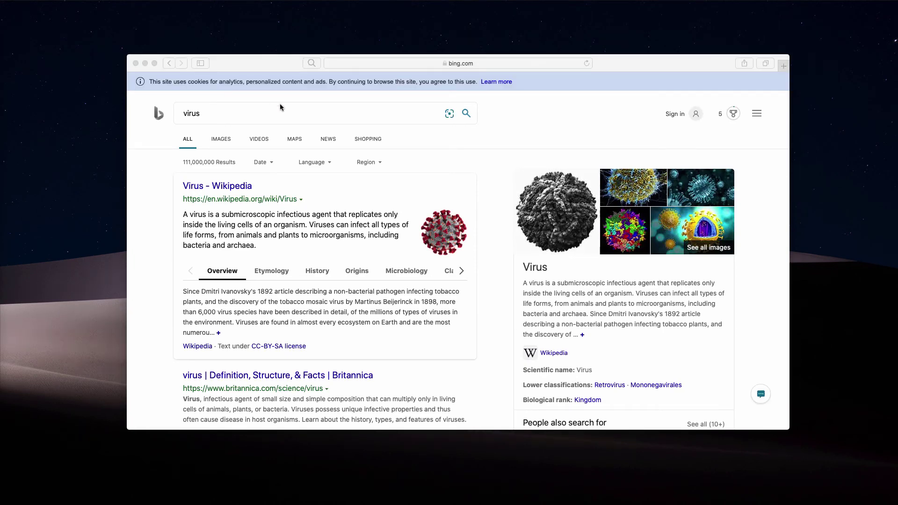
pyautogui.press('super+comma')
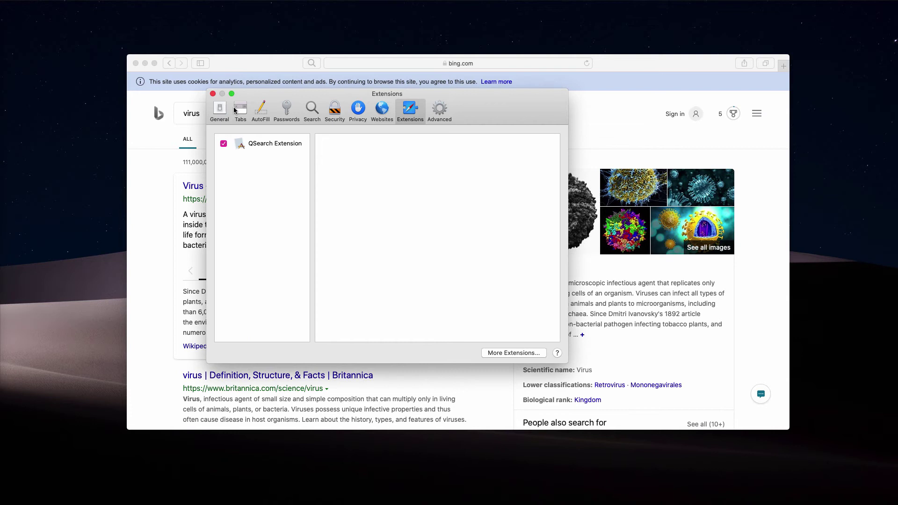
pyautogui.click(219, 111)
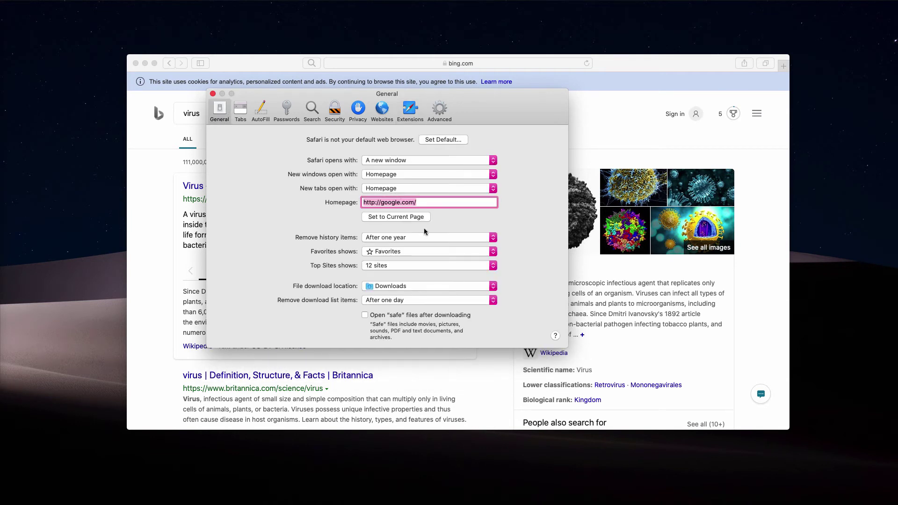
pyautogui.click(401, 202)
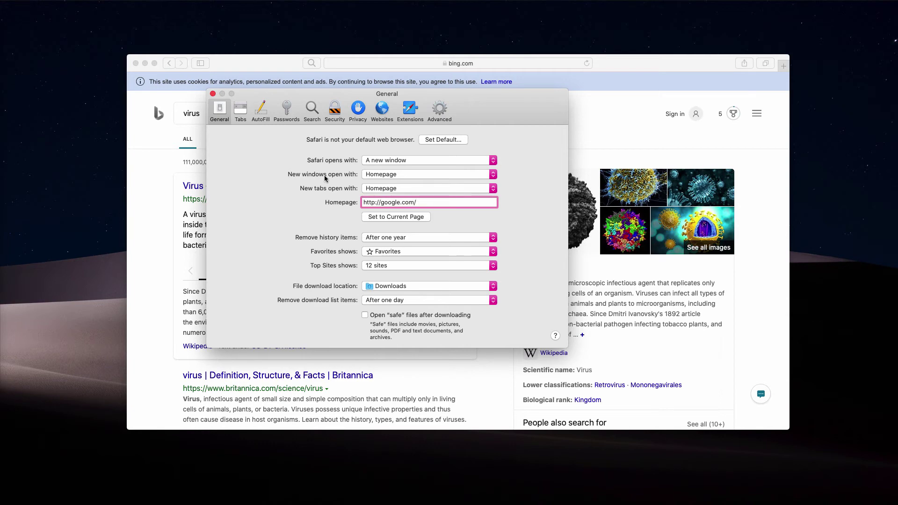
pyautogui.press('super+w')
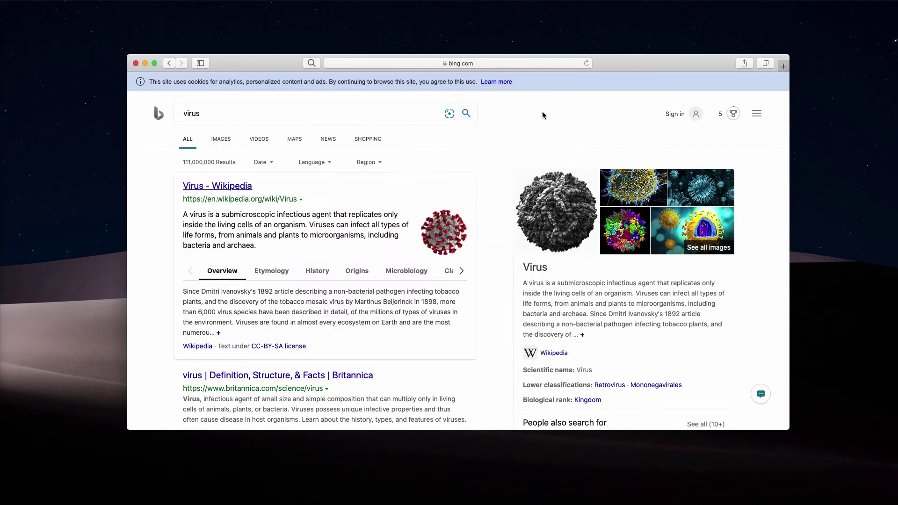
pyautogui.click(487, 64)
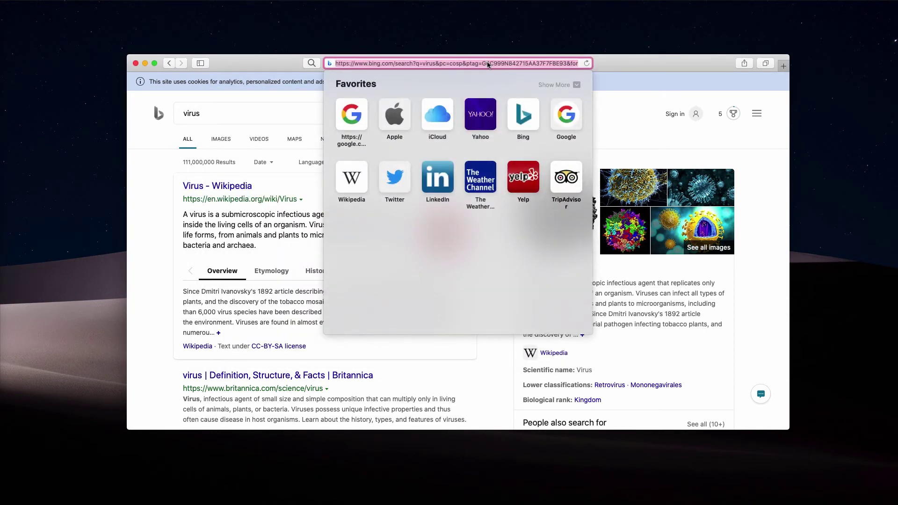
# Paste combocleaner.com into the address bar and load the Combo Cleaner site.
pyautogui.write('combocleaner.com')
pyautogui.press('Return')
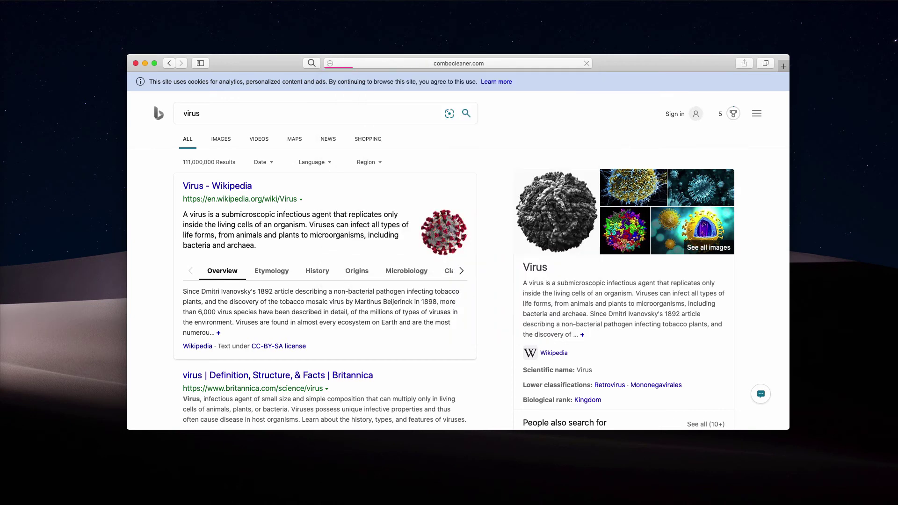
pyautogui.click(533, 64)
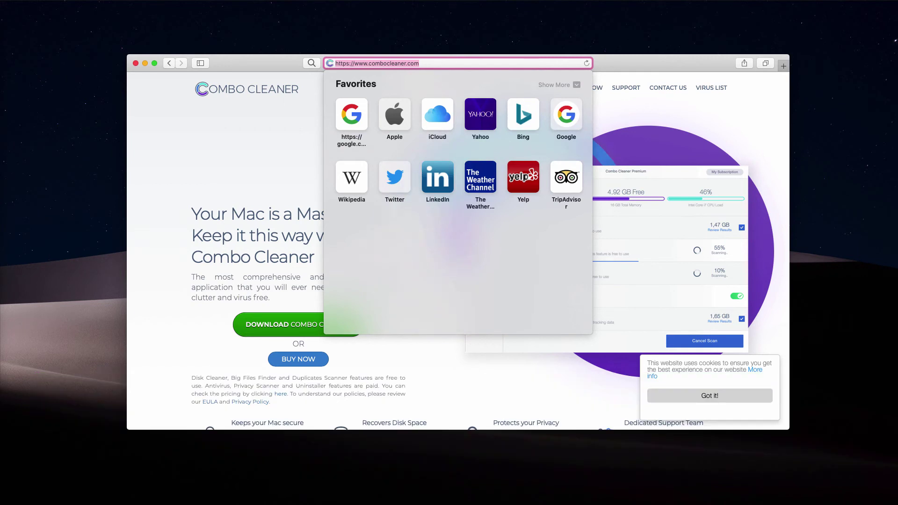
pyautogui.press('Escape')
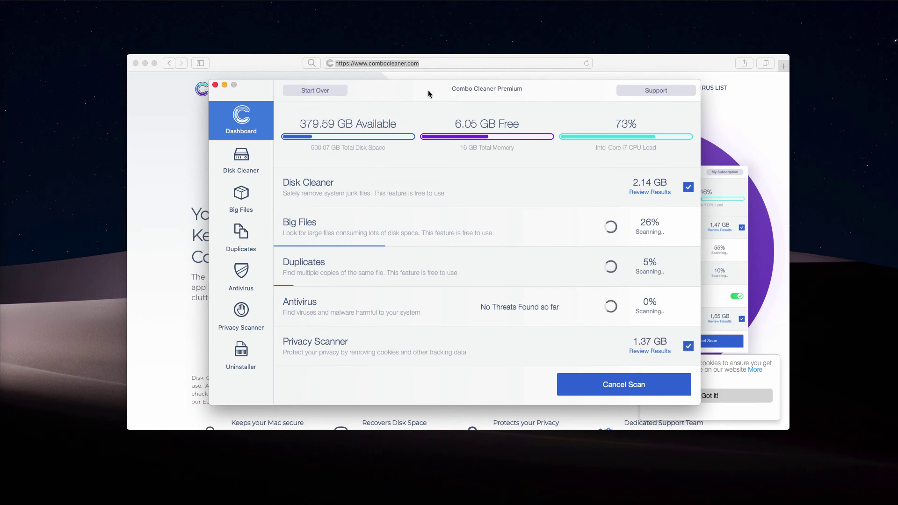
# Wait for Combo Cleaner's scan to finish, showing 28 threats under Antivirus.
pyautogui.moveTo(428, 91); pyautogui.dragTo(424, 90)
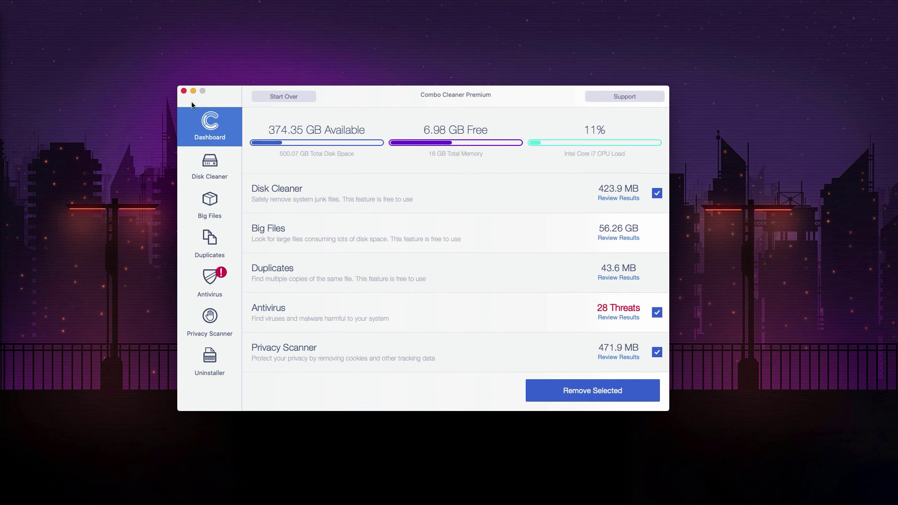
pyautogui.moveTo(465, 110); pyautogui.dragTo(473, 112)
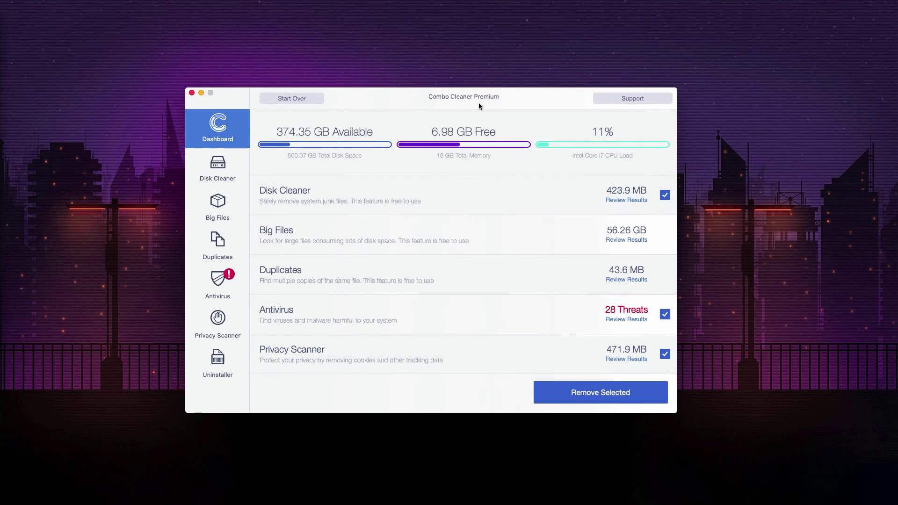
# Open Antivirus Review Results and scroll through the 28 infected files.
pyautogui.click(639, 320)
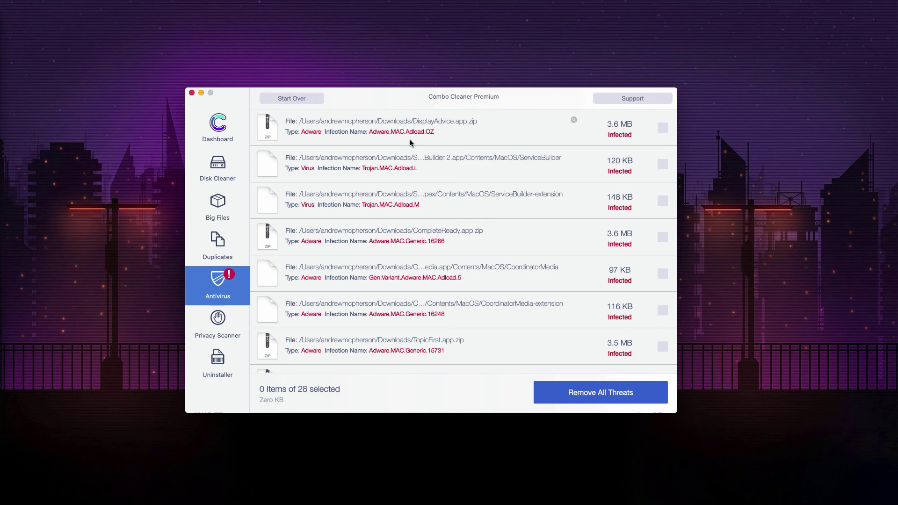
pyautogui.scroll(-5, 391, 168)
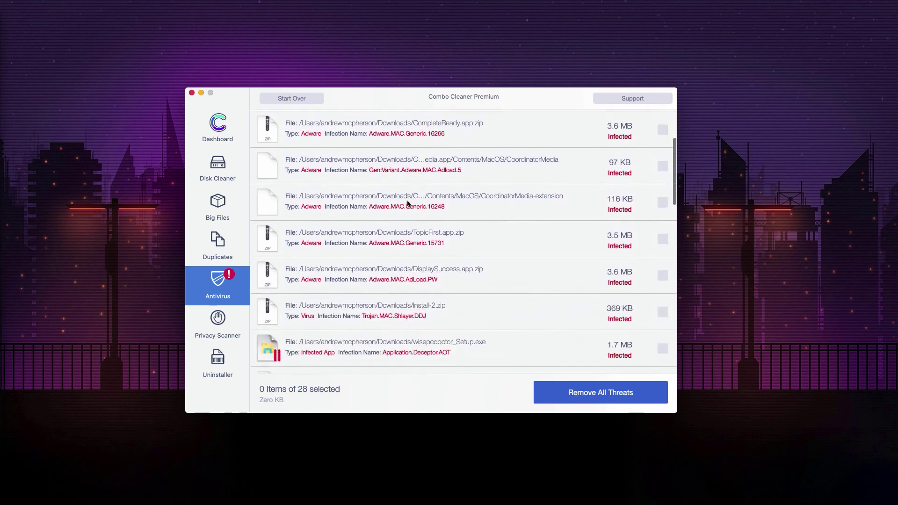
pyautogui.scroll(5, 381, 243)
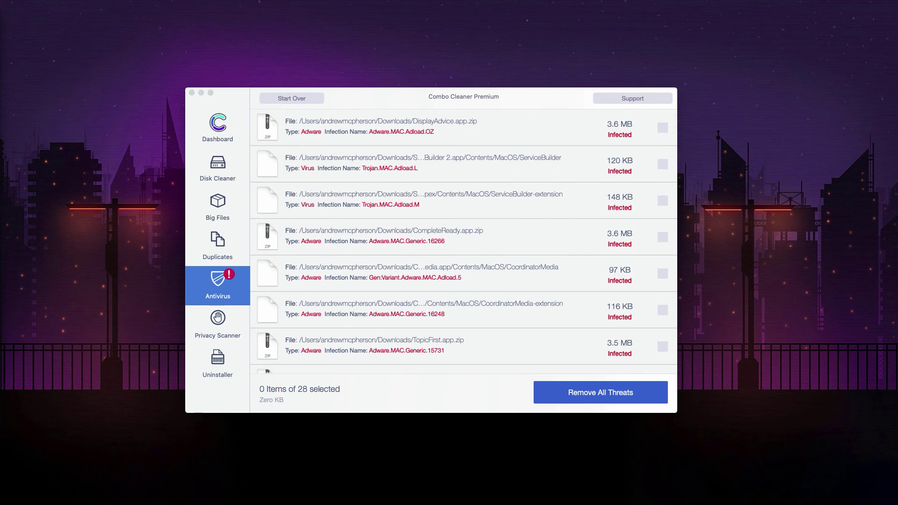
pyautogui.moveTo(0, 137); pyautogui.dragTo(322, 147)
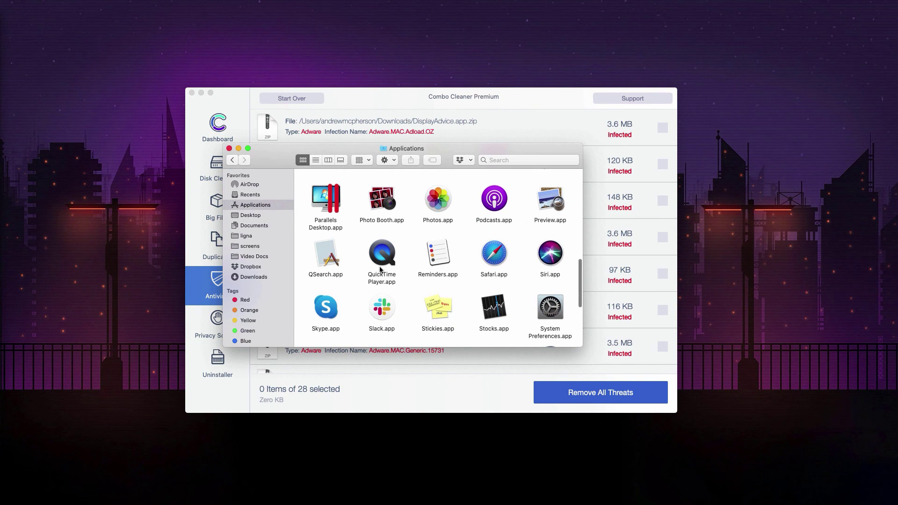
pyautogui.scroll(10, 380, 269)
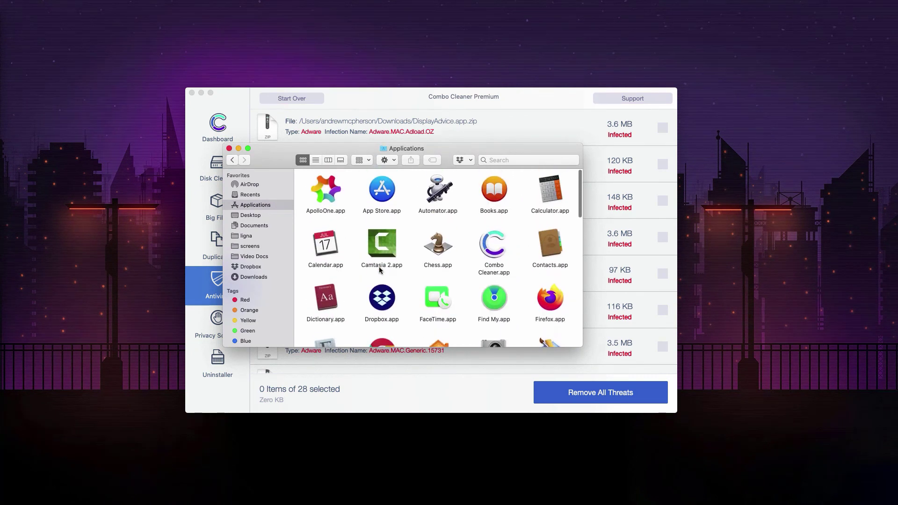
pyautogui.scroll(-5, 380, 270)
pyautogui.scroll(5, 380, 269)
pyautogui.scroll(-5, 380, 270)
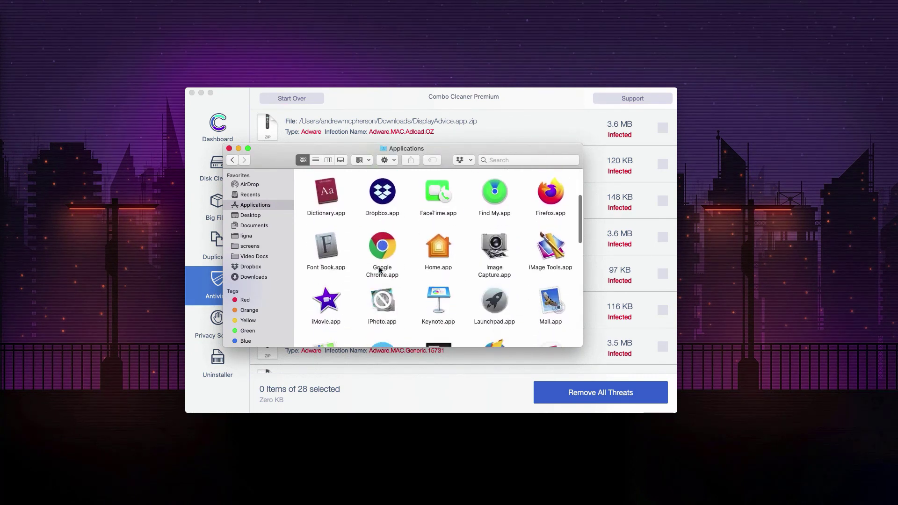
pyautogui.scroll(-2, 380, 270)
pyautogui.click(228, 149)
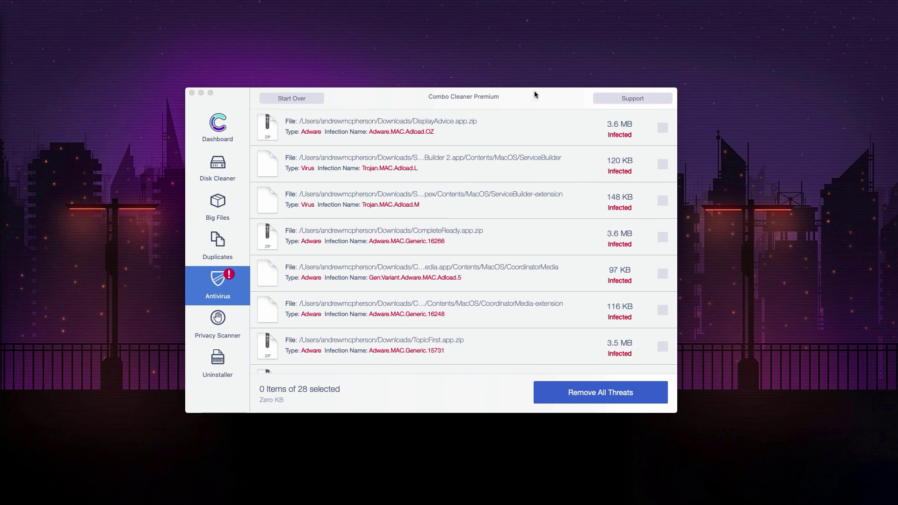
pyautogui.moveTo(536, 95); pyautogui.dragTo(541, 94)
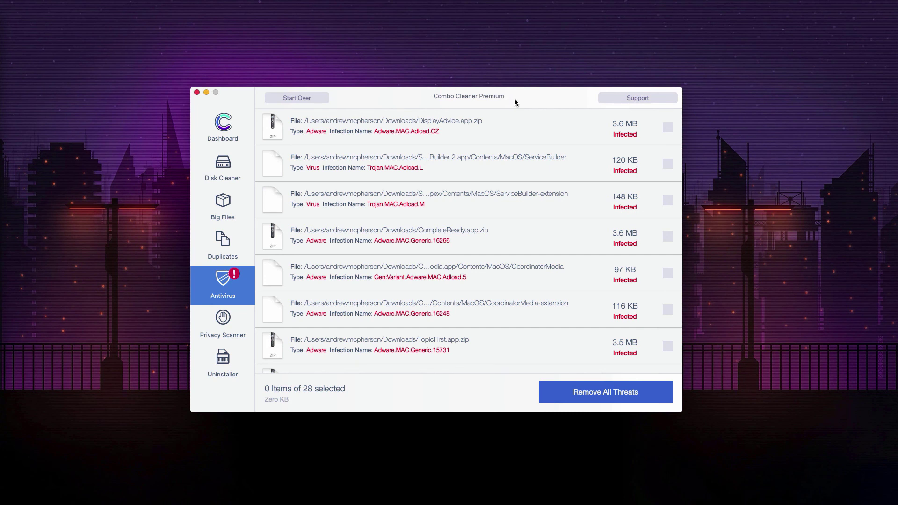
pyautogui.scroll(-1, 418, 252)
pyautogui.scroll(-3, 417, 252)
pyautogui.scroll(4, 416, 249)
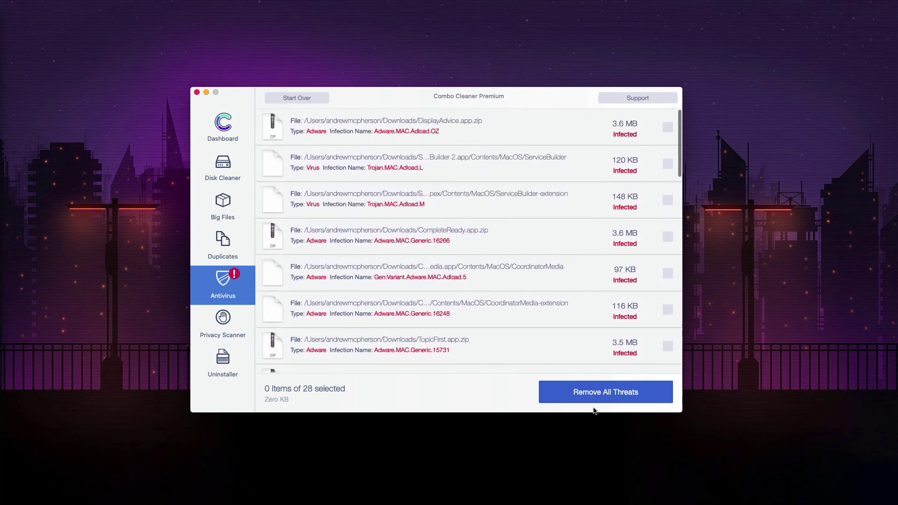